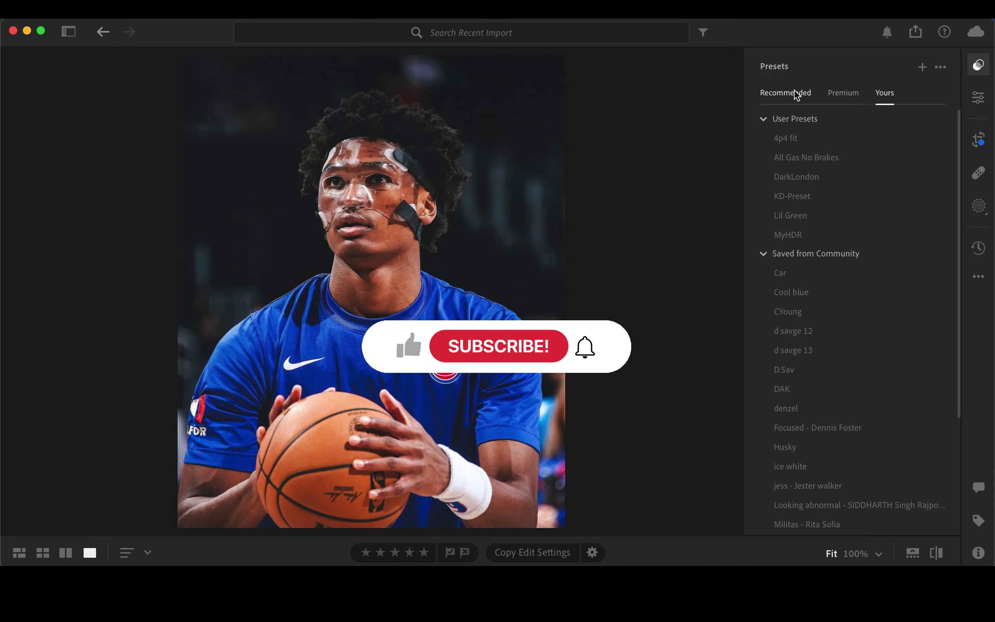
- Apply a darker Recommended preset to the basketball photo at Amount 100
click(797, 96)
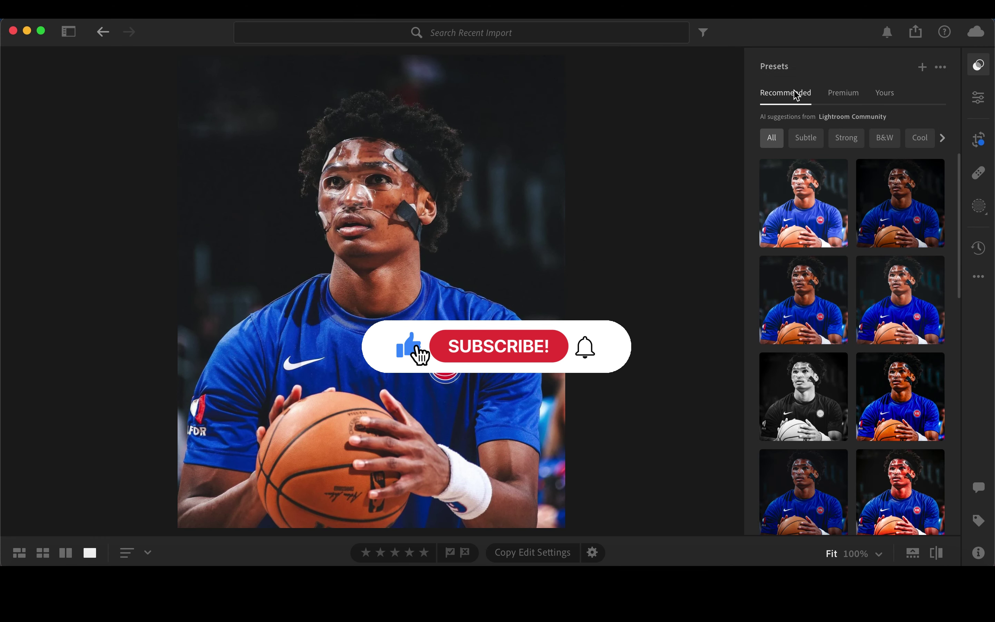
scroll(813, 288, down, 3)
click(804, 442)
scroll(850, 473, down, 1)
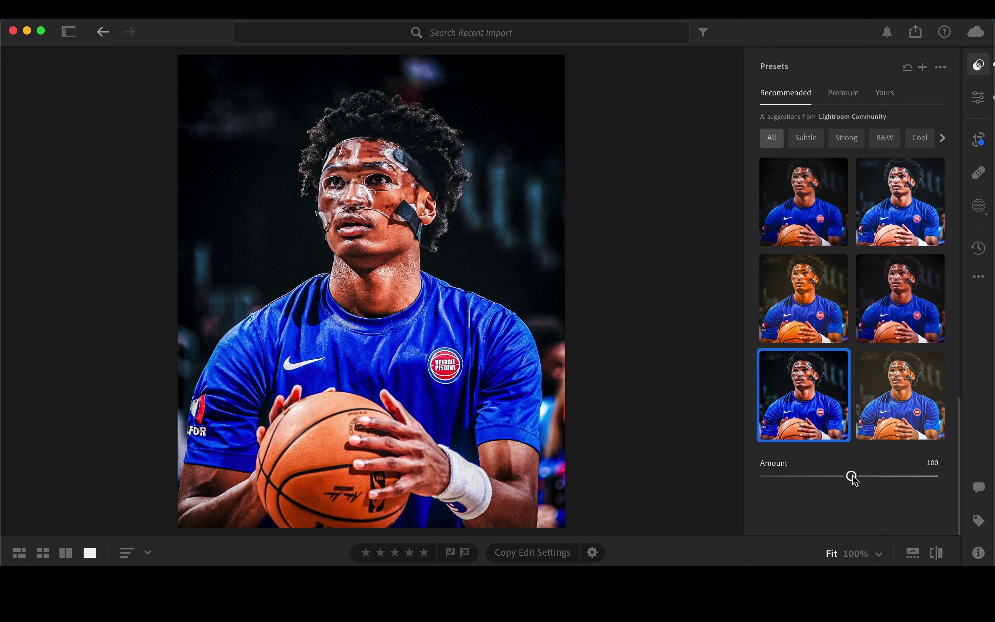
drag(852, 477, 850, 476)
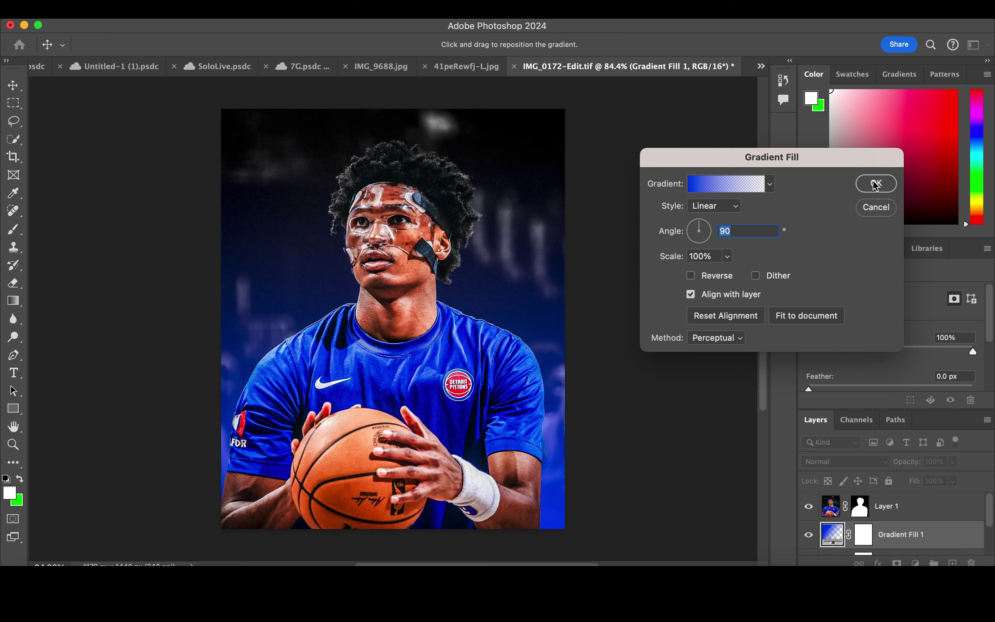
- Commit the blue gradient fill in Hard Light blending and add an empty Layer 2 above it
click(843, 461)
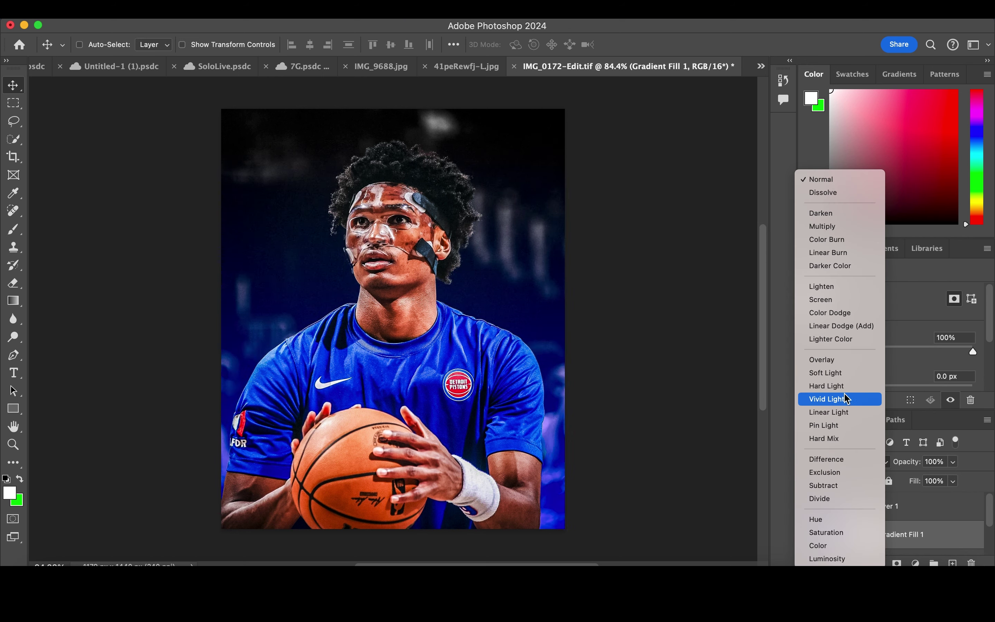
click(845, 386)
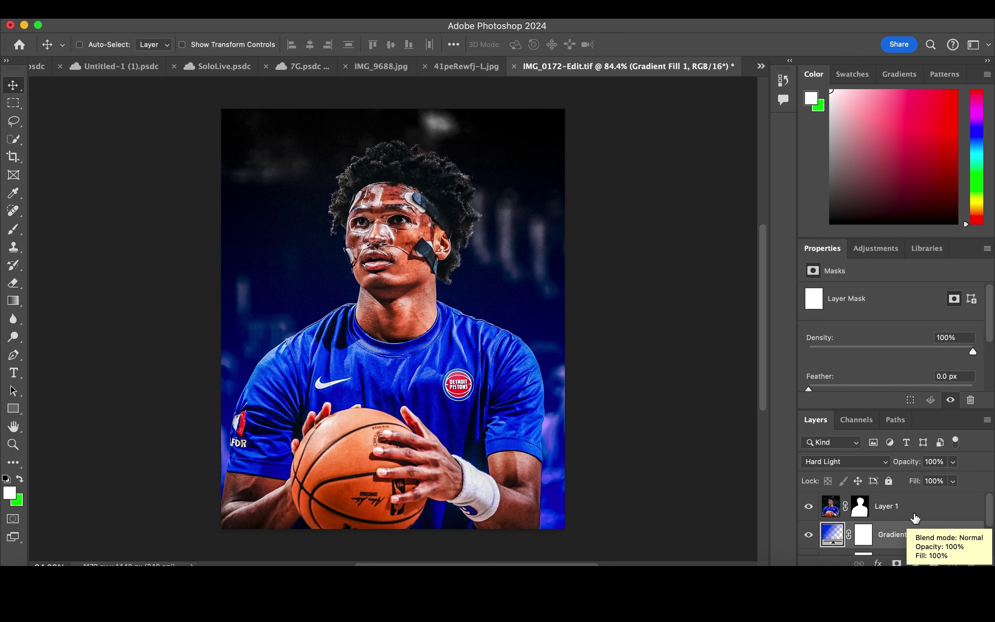
click(952, 562)
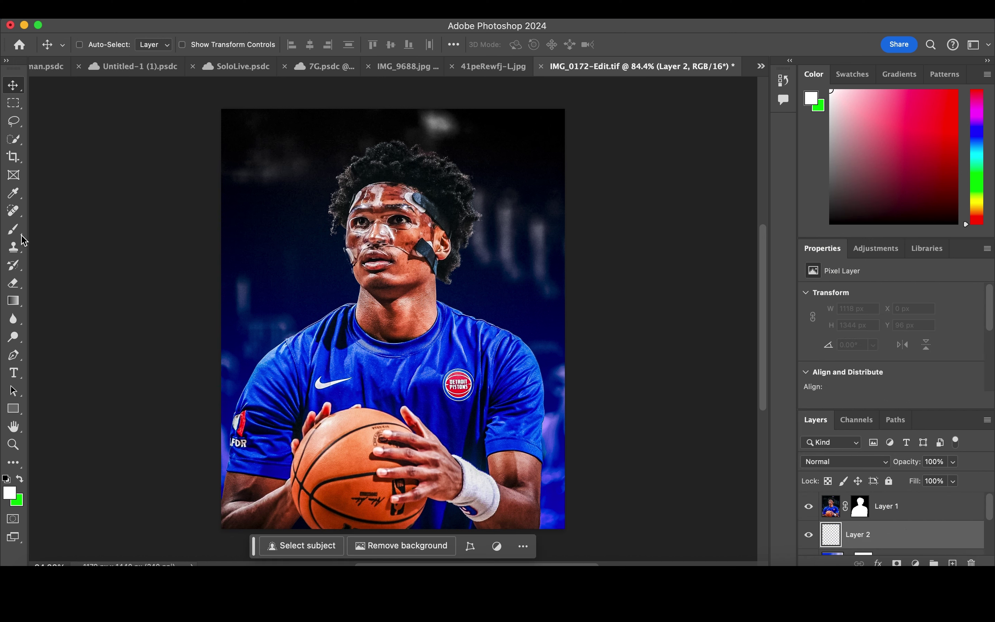
- Switch to the Brush tool and browse the brush presets, expanding the General Brushes group
click(13, 229)
click(99, 46)
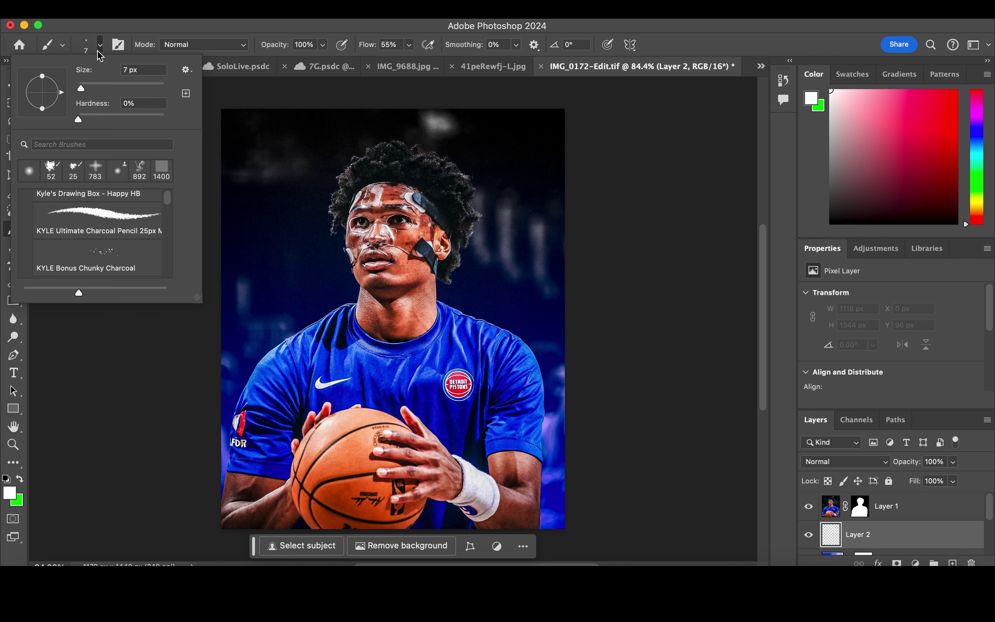
scroll(101, 213, up, 3)
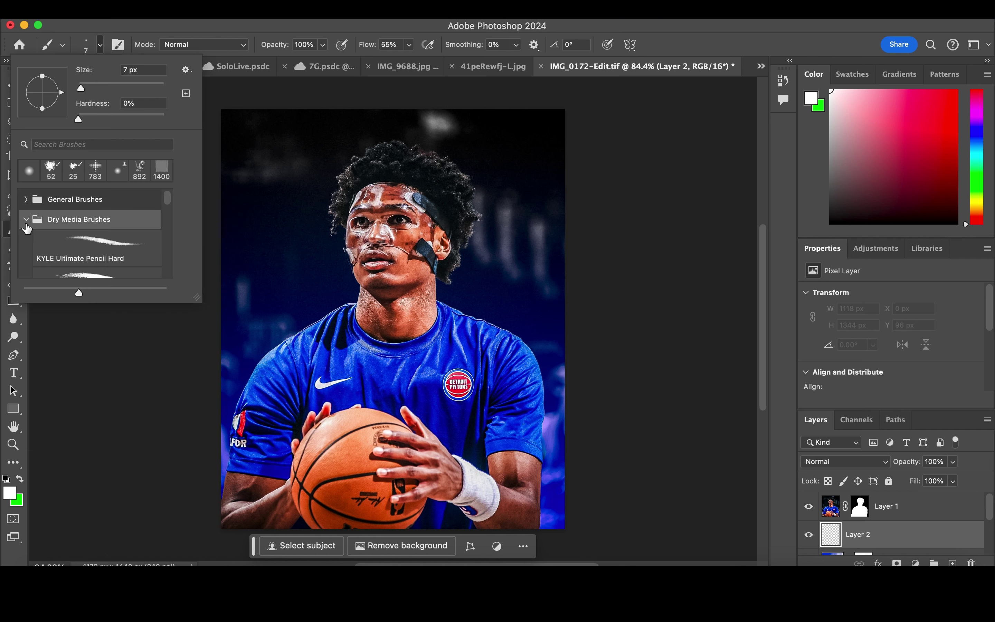
click(26, 220)
click(26, 199)
- Open Layer 2's blend mode choices and move Layer 2 below Gradient Fill 1
key(v)
click(845, 461)
scroll(892, 531, down, 1)
drag(892, 530, 881, 538)
- Open the blend mode choices for the dotted texture Layer 2
click(845, 462)
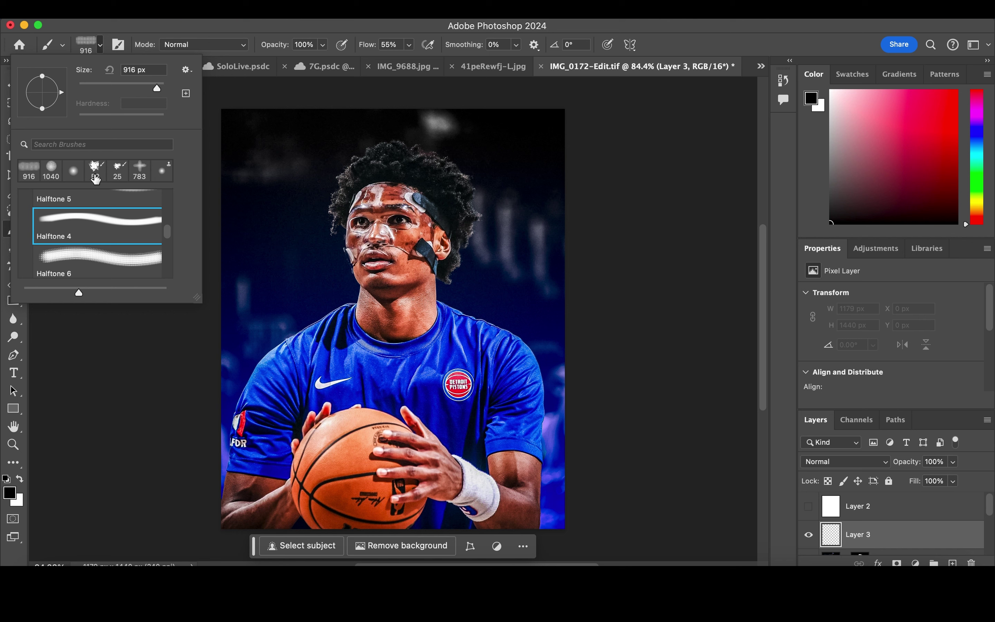
- Choose brush 53, then the Tank Pattern Grunge brush, for painting the swirl texture
scroll(131, 235, down, 2)
click(132, 235)
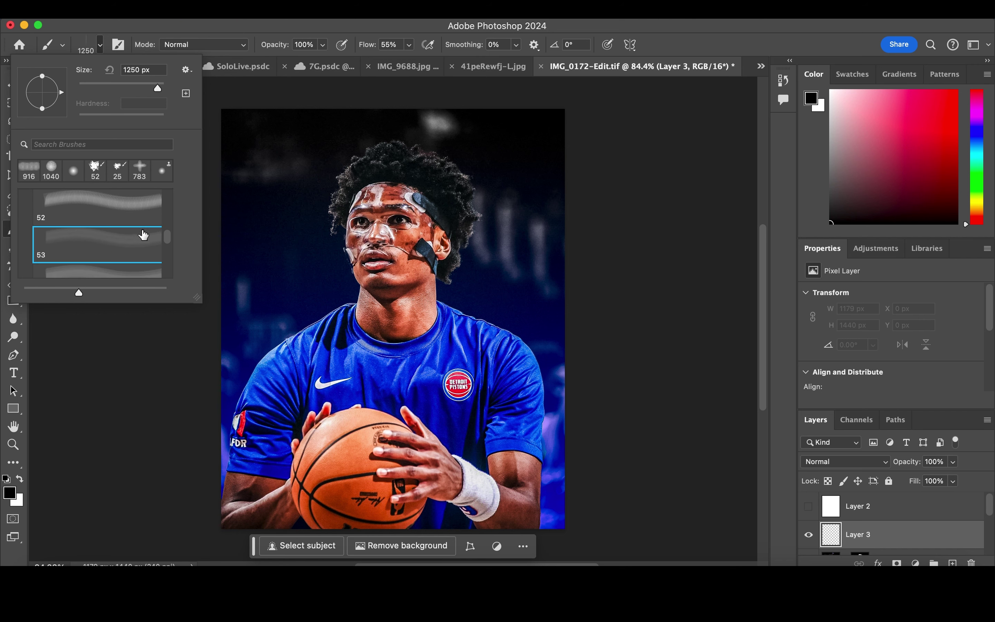
drag(167, 236, 167, 255)
scroll(136, 241, down, 3)
click(137, 218)
scroll(136, 241, down, 3)
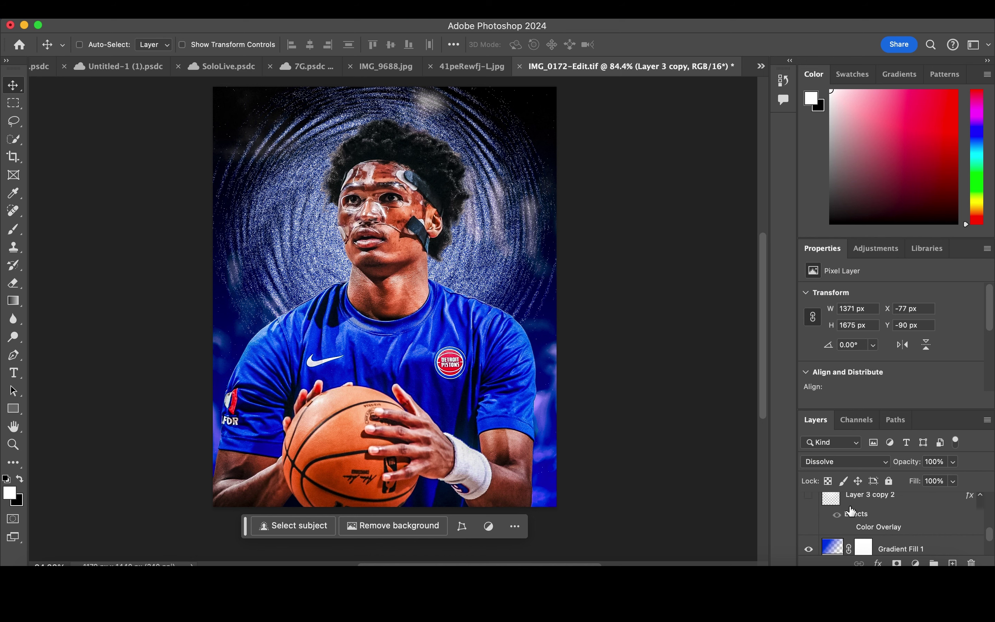
- Select the Layer 3 swirl layer and check its blend mode without changing it
click(863, 507)
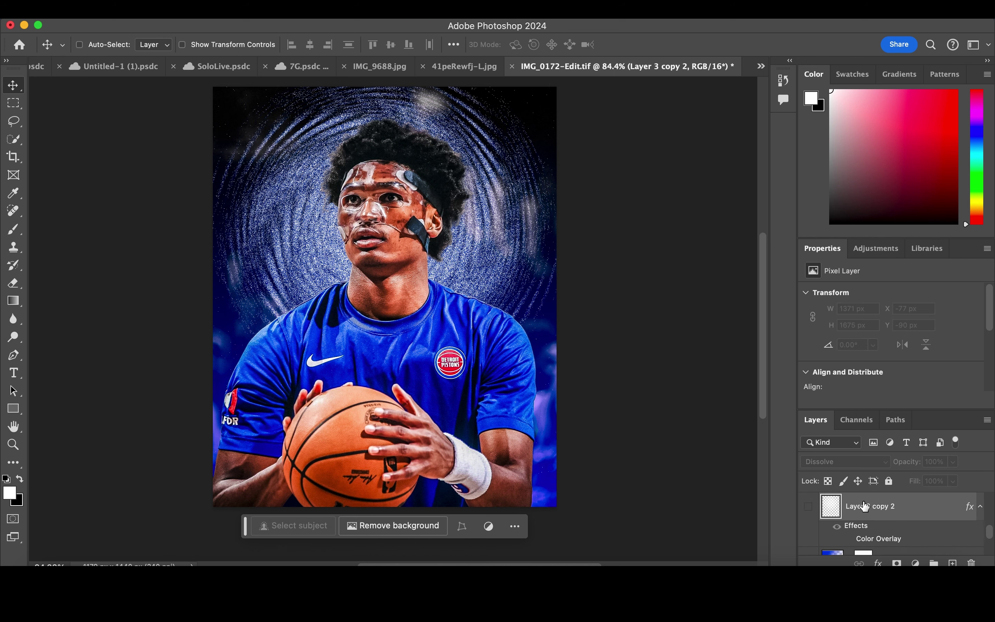
scroll(864, 507, up, 2)
click(863, 507)
click(845, 461)
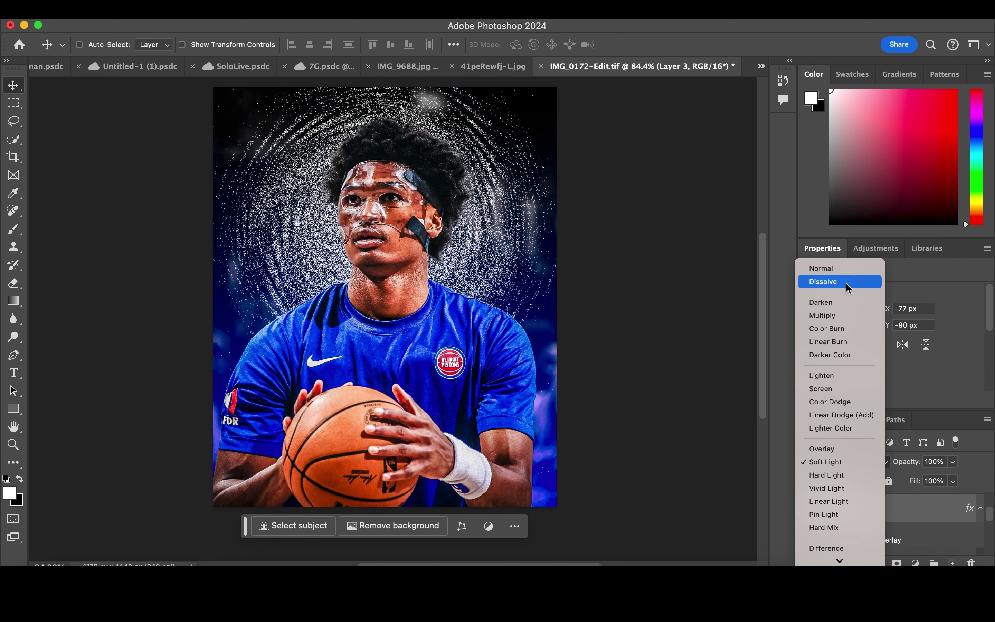
key(Escape)
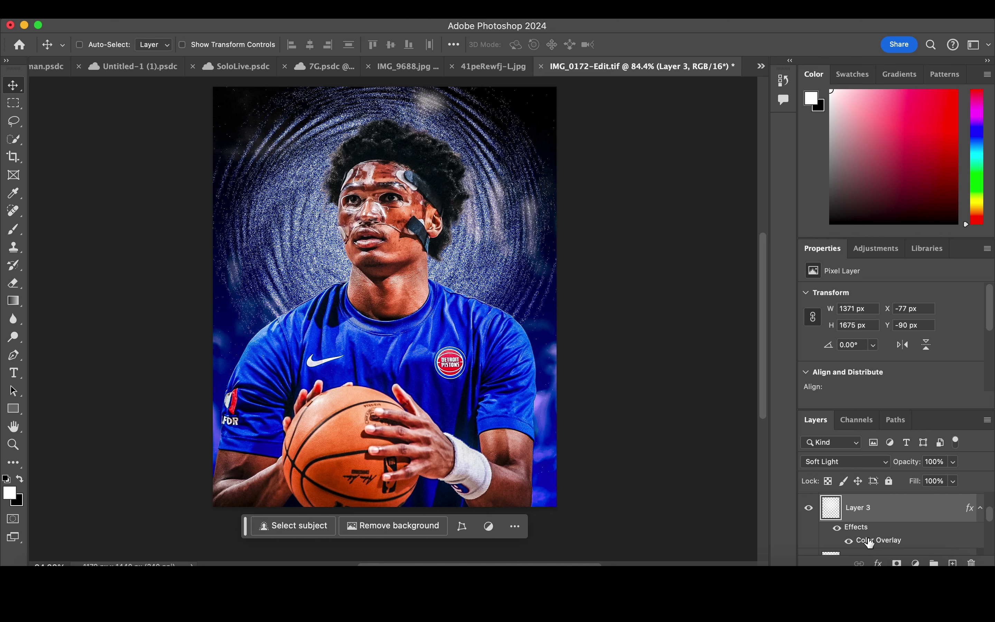
- Review Layer 3's Color Overlay without changes, then duplicate the swirl layer
double_click(862, 552)
click(928, 277)
key(ctrl+j)
scroll(860, 526, down, 2)
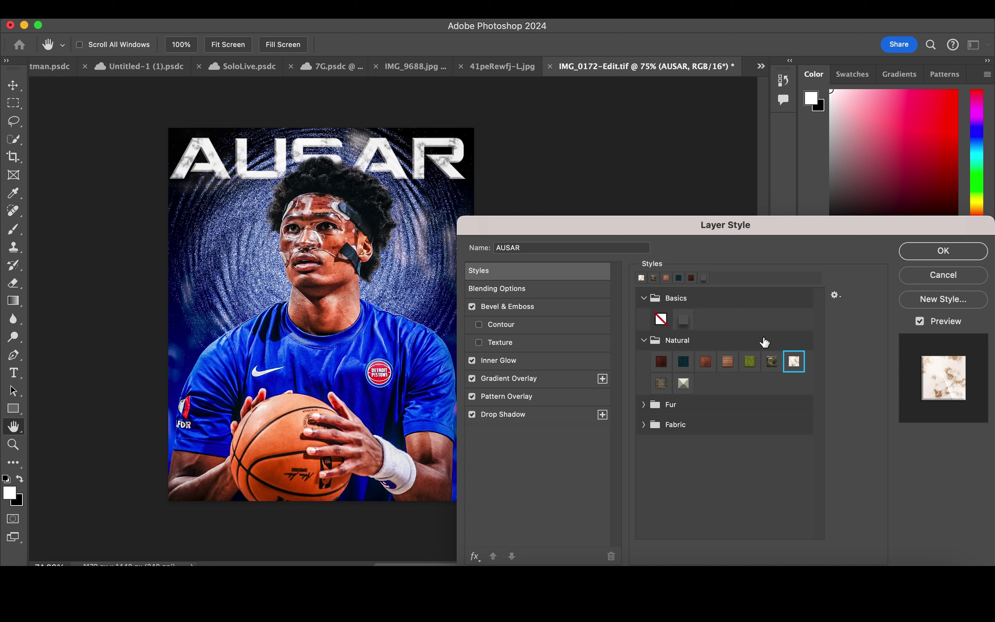
- Commit the AUSAR title's metallic layer style, blend it in Overlay, and select Layer 1
click(644, 341)
click(645, 299)
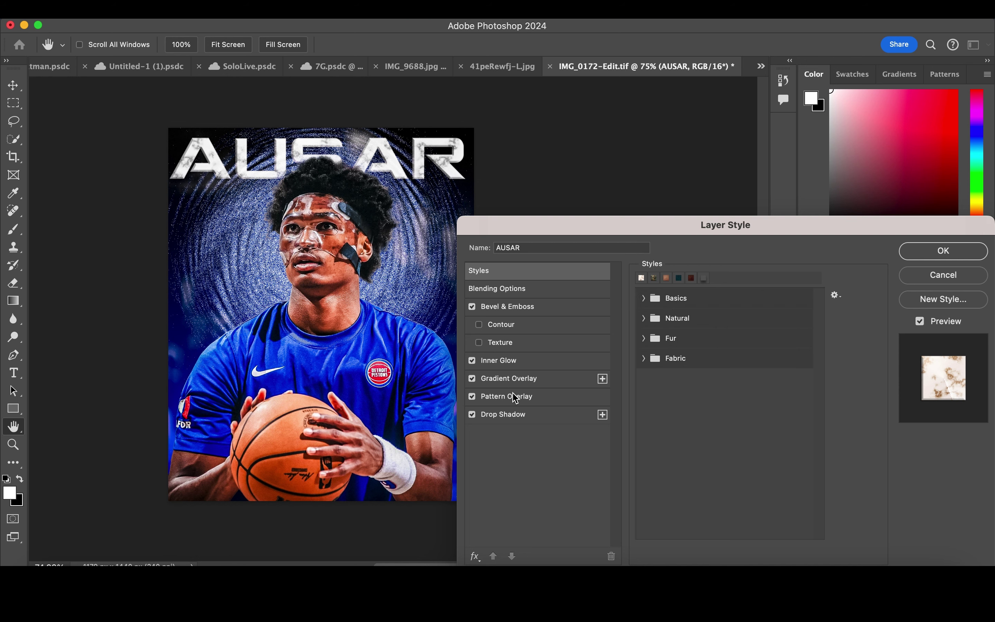
click(960, 255)
click(863, 463)
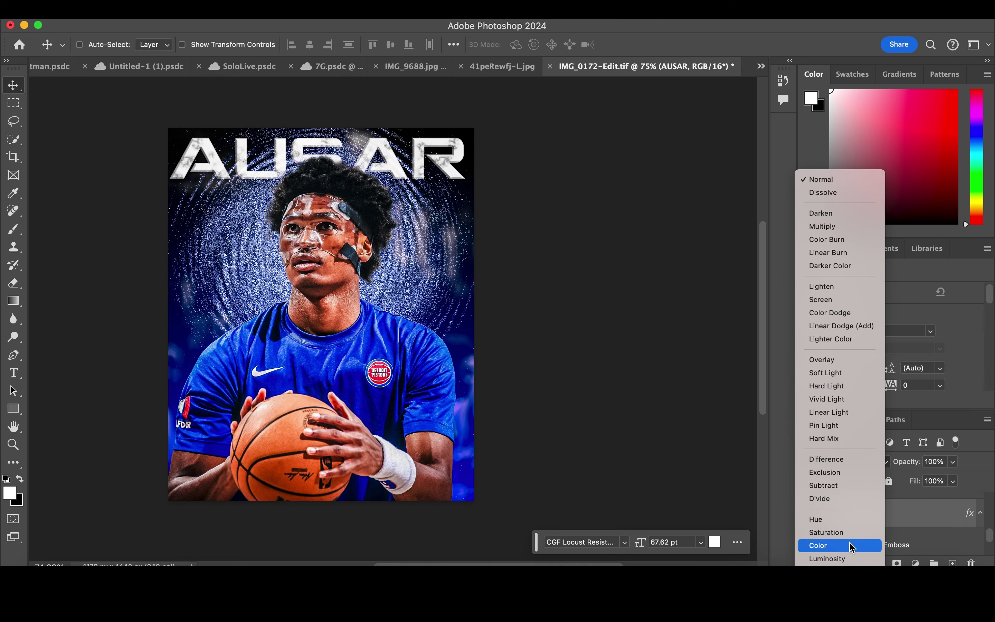
click(856, 359)
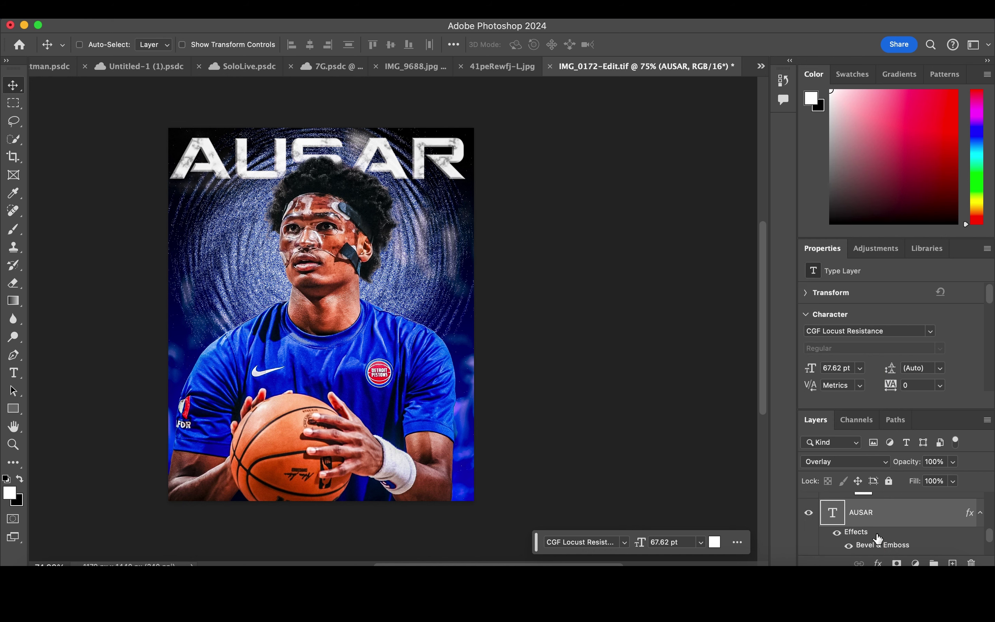
scroll(879, 539, down, 2)
click(887, 516)
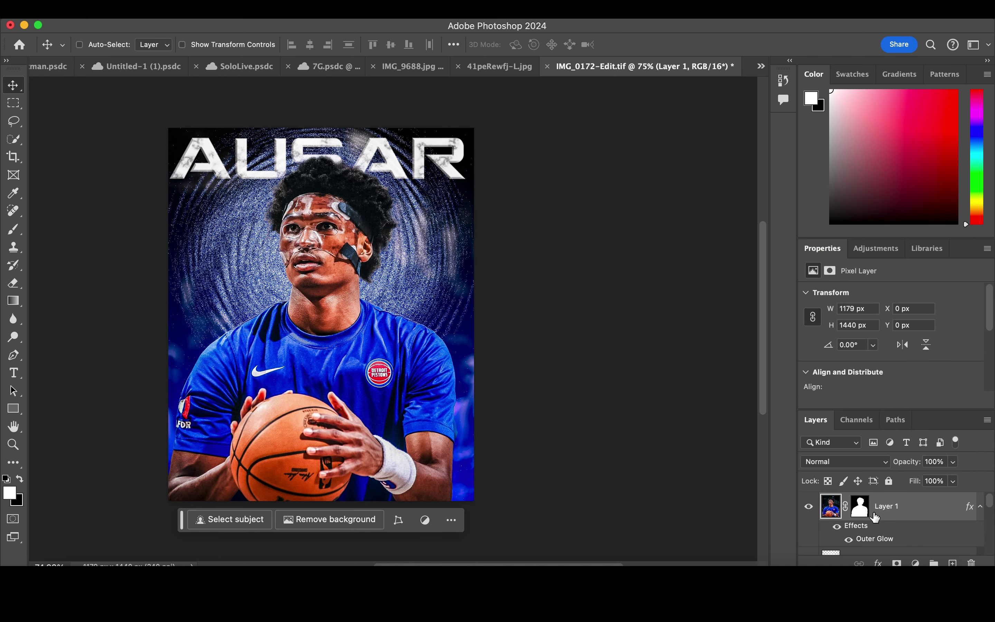
- Select Layer 1's mask and bring up the adjustment layer menu
click(861, 509)
click(916, 563)
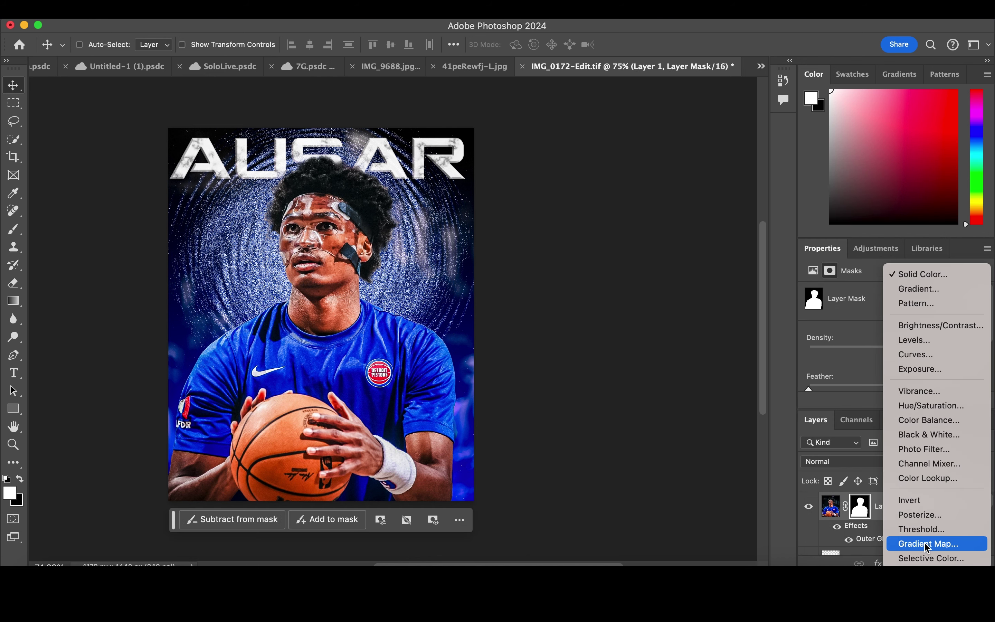